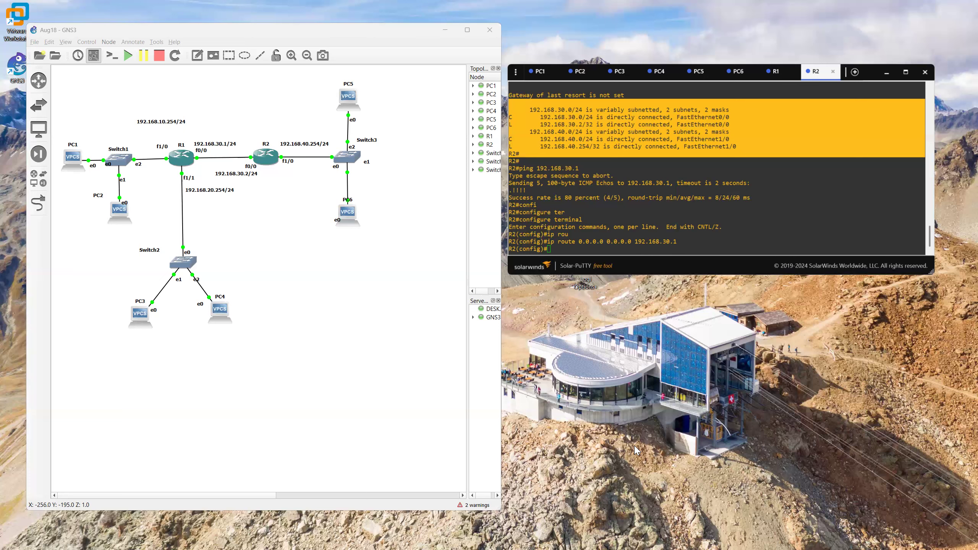
Step: Ping 192.168.40.1 from PC1's console to test reachability across the two routers
{"action": "left_click", "coordinate": [778, 77]}
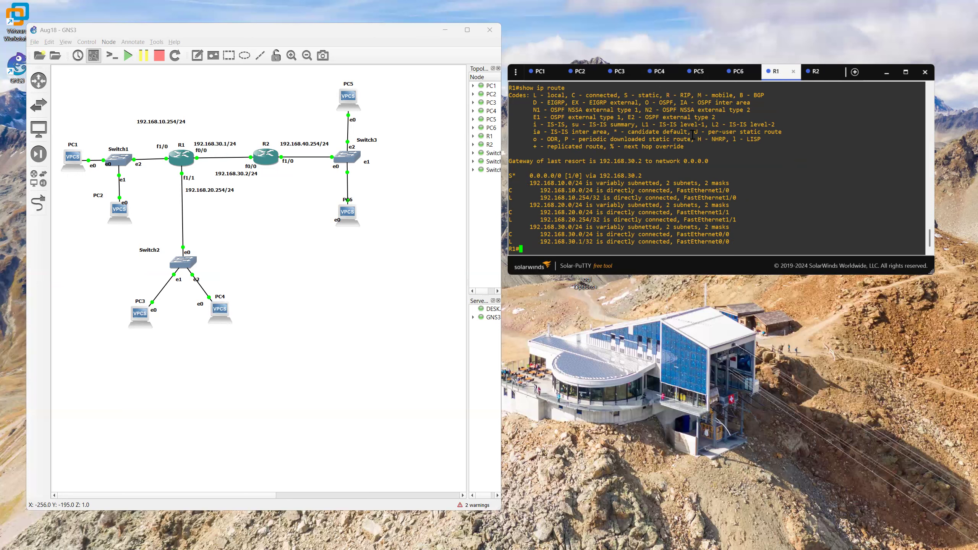
{"action": "left_click", "coordinate": [656, 73]}
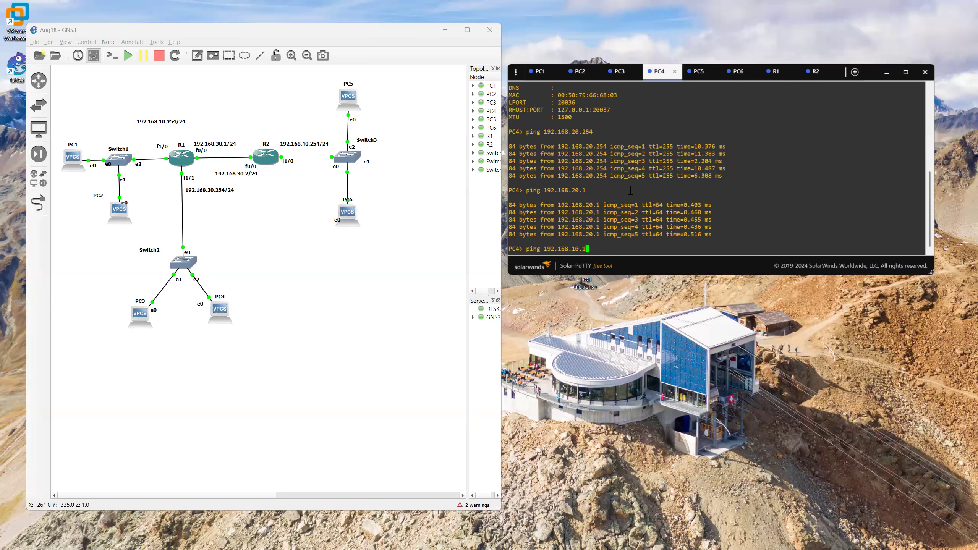
{"action": "left_click", "coordinate": [540, 72]}
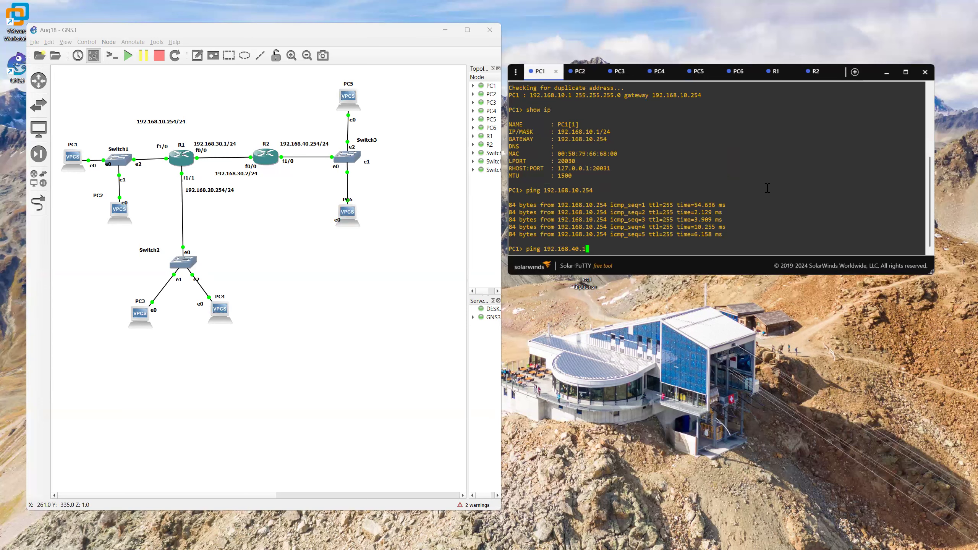
{"action": "key", "text": "Return"}
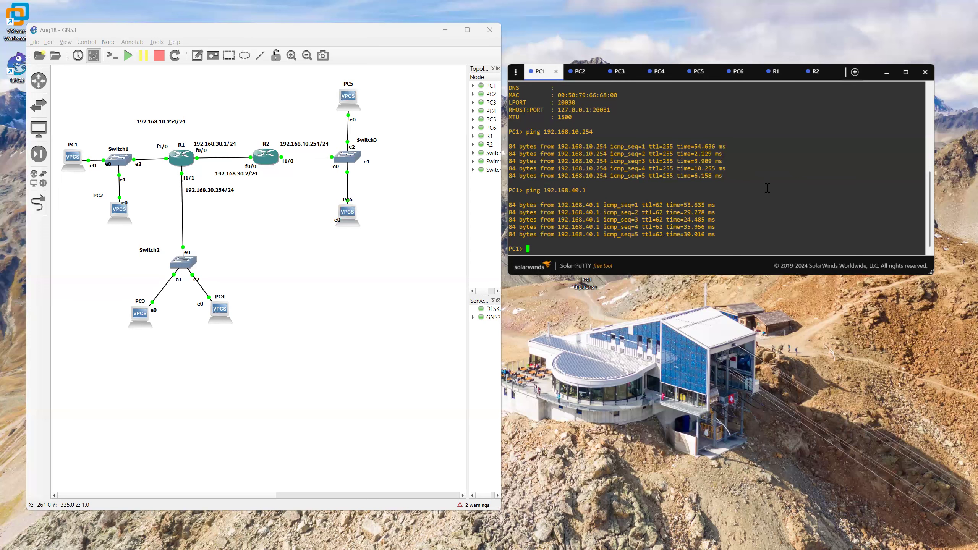
Step: Ping 192.168.40.1 from PC2's console
{"action": "left_click", "coordinate": [582, 73]}
{"action": "key", "text": "Up"}
{"action": "key", "text": "BackSpace"}
{"action": "key", "text": "BackSpace"}
{"action": "key", "text": "BackSpace"}
{"action": "key", "text": "BackSpace"}
{"action": "key", "text": "BackSpace"}
{"action": "key", "text": "BackSpace"}
{"action": "type", "text": "40.1"}
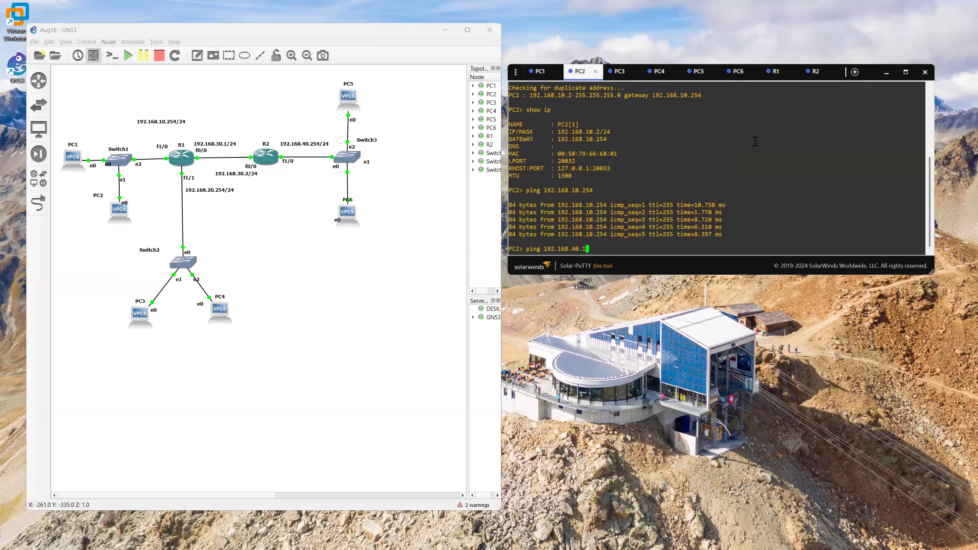
{"action": "key", "text": "Return"}
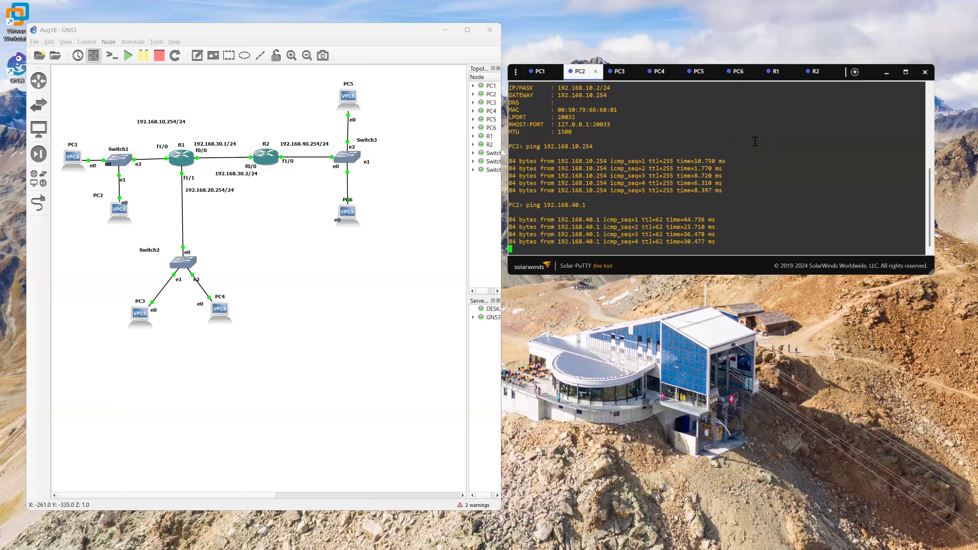
Step: Ping 192.168.40.1 from PC3's console
{"action": "left_click", "coordinate": [621, 71]}
{"action": "key", "text": "Up"}
{"action": "key", "text": "BackSpace"}
{"action": "key", "text": "BackSpace"}
{"action": "key", "text": "BackSpace"}
{"action": "key", "text": "BackSpace"}
{"action": "key", "text": "BackSpace"}
{"action": "key", "text": "BackSpace"}
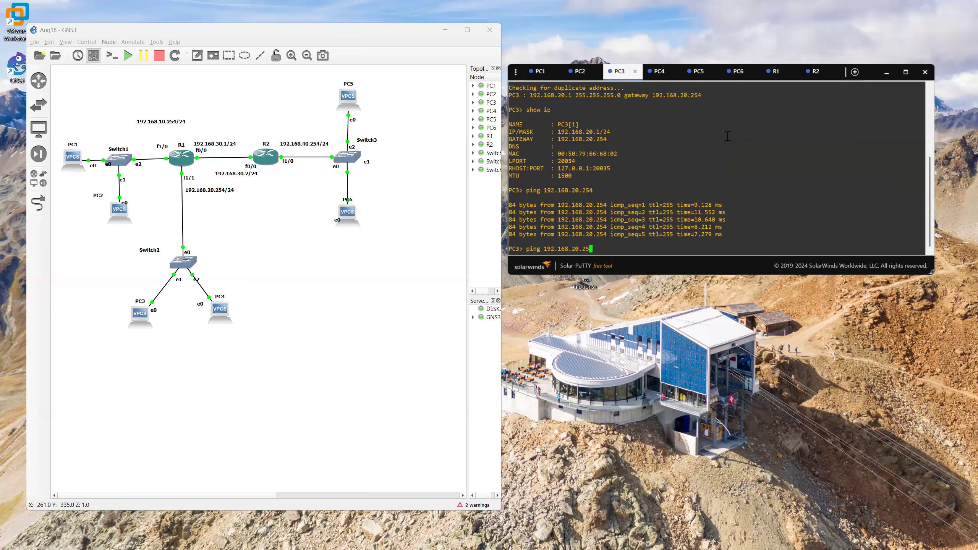
{"action": "type", "text": "40.1"}
{"action": "key", "text": "Return"}
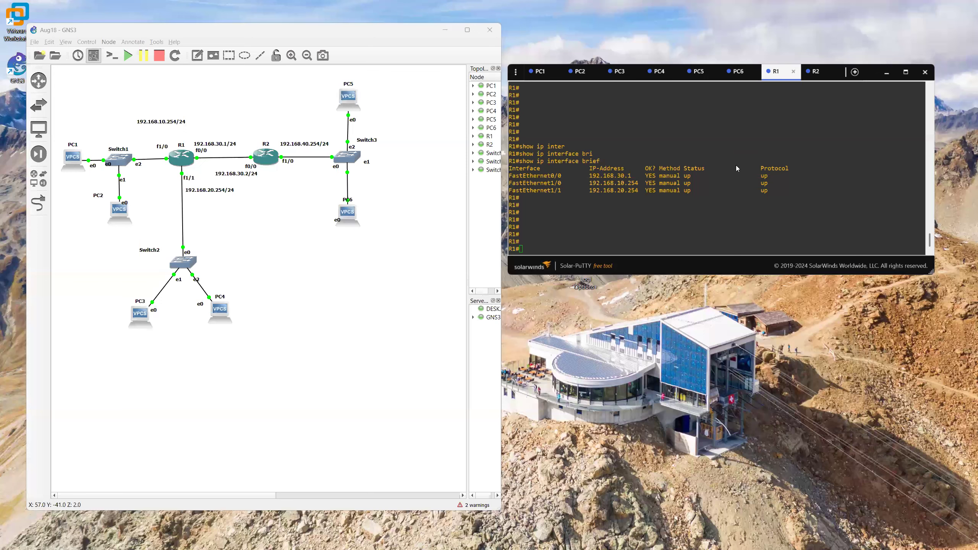
Step: Ping 192.168.20.2 from PC5's console to test the path to PC4's network
{"action": "left_click", "coordinate": [659, 72]}
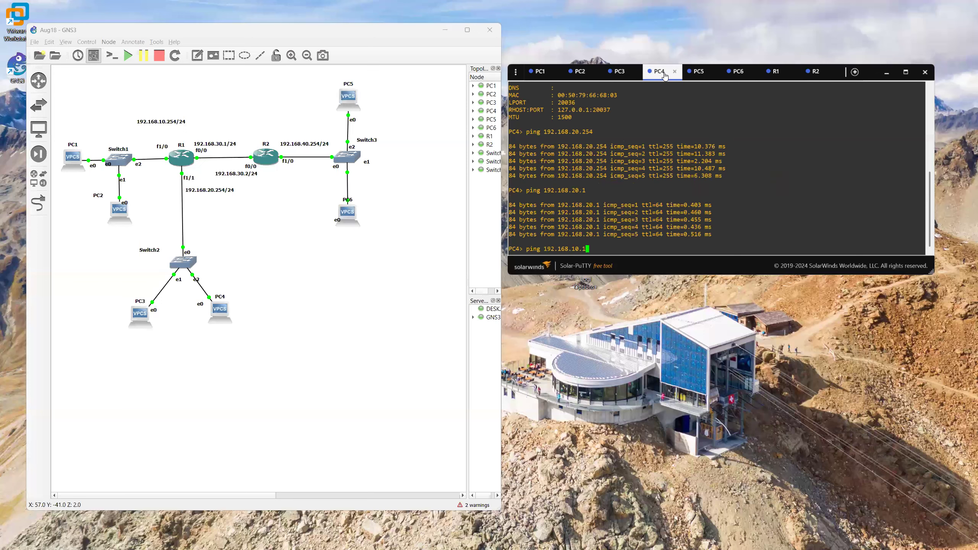
{"action": "key", "text": "BackSpace"}
{"action": "left_click", "coordinate": [698, 74]}
{"action": "type", "text": "p"}
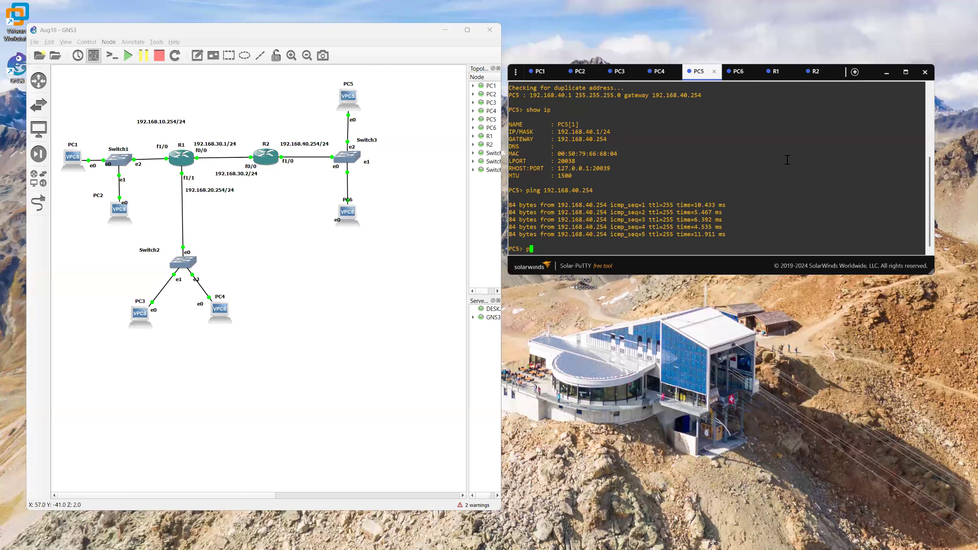
{"action": "type", "text": "ing 192.168.20.2"}
{"action": "key", "text": "Return"}
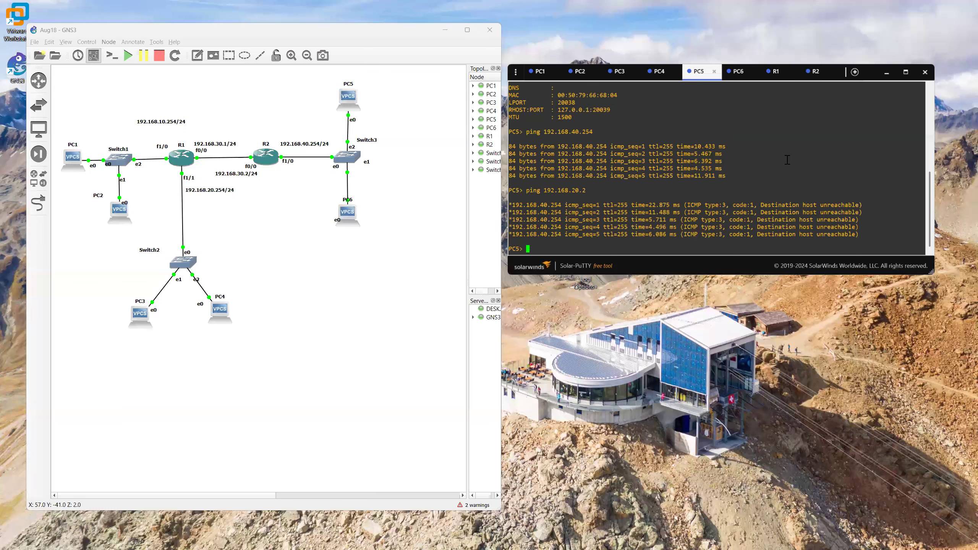
Step: Display PC5's IP configuration
{"action": "type", "text": "show ip"}
{"action": "key", "text": "Return"}
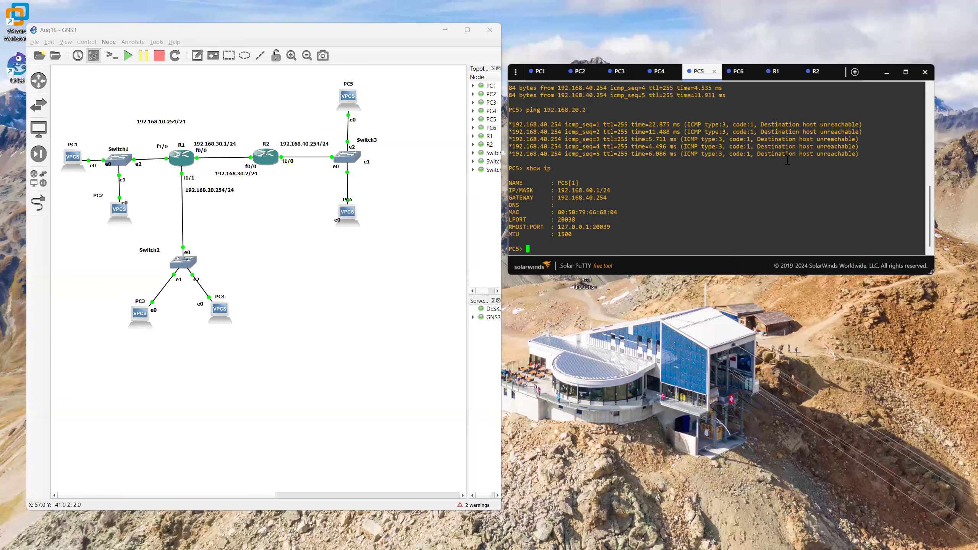
Step: Ping PC5's default gateway, 192.168.40.254, from PC5
{"action": "type", "text": "pint 192.168.40."}
{"action": "type", "text": "254"}
{"action": "key", "text": "Left"}
{"action": "key", "text": "Left"}
{"action": "key", "text": "Left"}
{"action": "key", "text": "Left"}
{"action": "key", "text": "Left"}
{"action": "key", "text": "Left"}
{"action": "key", "text": "Left"}
{"action": "key", "text": "Left"}
{"action": "key", "text": "Left"}
{"action": "key", "text": "Left"}
{"action": "key", "text": "Left"}
{"action": "key", "text": "Left"}
{"action": "key", "text": "Left"}
{"action": "key", "text": "Left"}
{"action": "key", "text": "Left"}
{"action": "key", "text": "BackSpace"}
{"action": "type", "text": "g"}
{"action": "key", "text": "Return"}
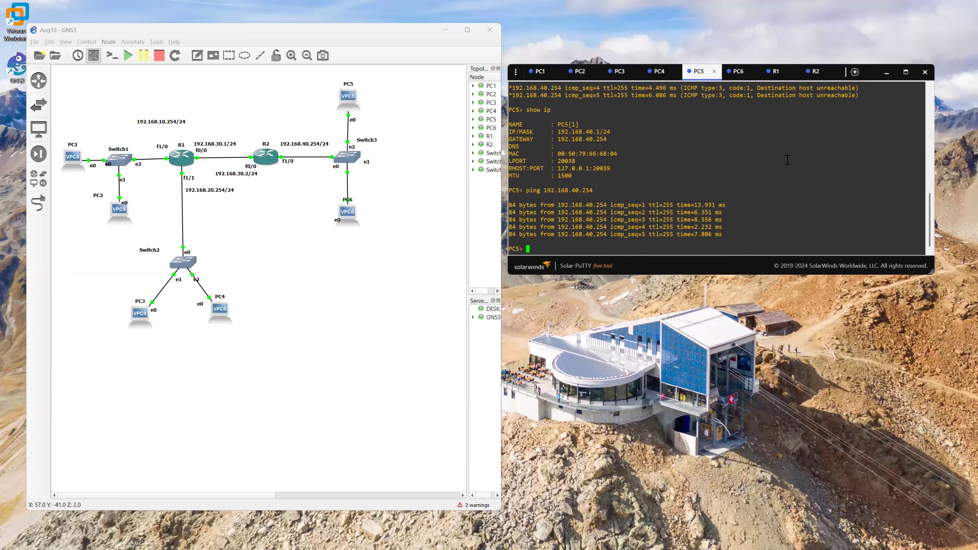
Step: Ping R2's f0/0 interface at 192.168.30.2 from PC5
{"action": "key", "text": "Up"}
{"action": "key", "text": "BackSpace"}
{"action": "key", "text": "BackSpace"}
{"action": "key", "text": "BackSpace"}
{"action": "key", "text": "BackSpace"}
{"action": "key", "text": "BackSpace"}
{"action": "type", "text": "30.2"}
{"action": "key", "text": "Return"}
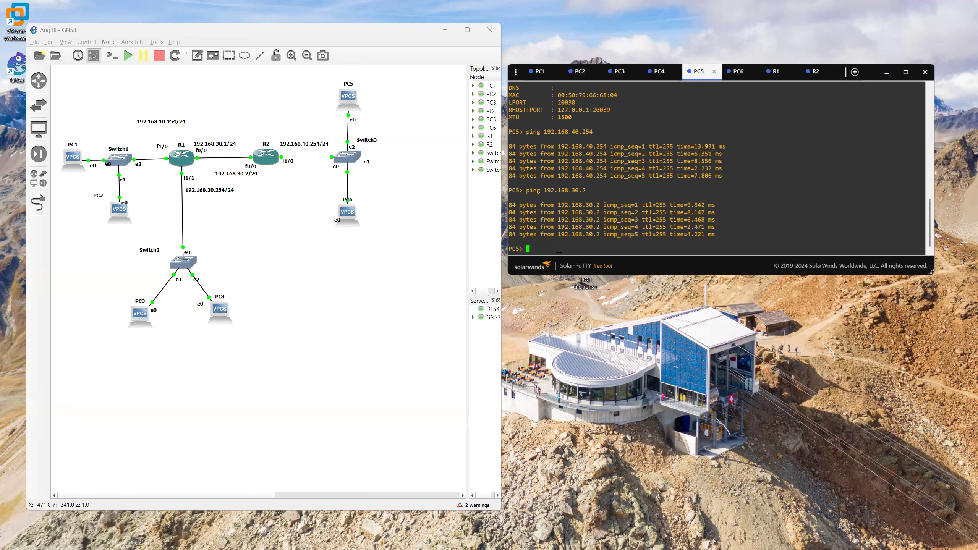
Step: Repeat the ping from PC5 to 192.168.20.2
{"action": "key", "text": "Up"}
{"action": "key", "text": "Up"}
{"action": "key", "text": "Up"}
{"action": "key", "text": "Up"}
{"action": "key", "text": "Return"}
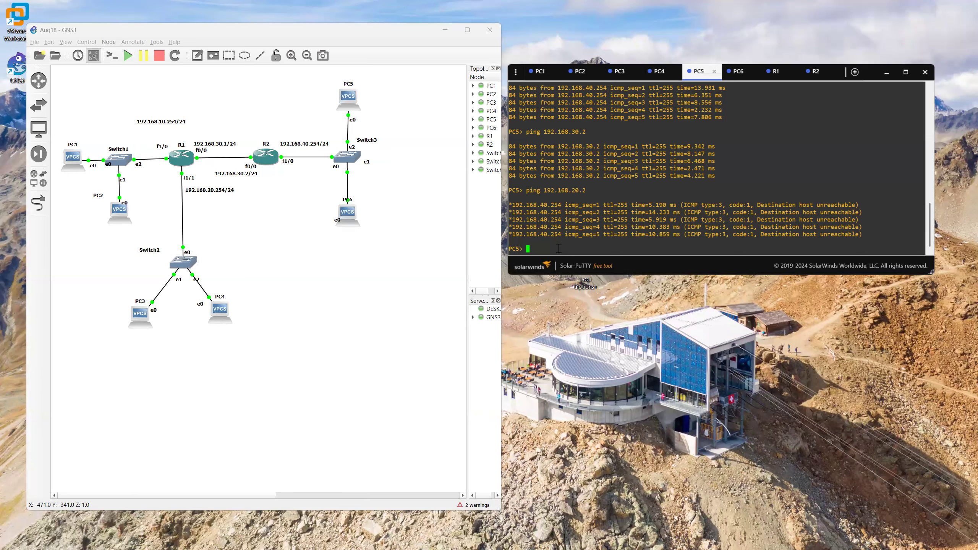
Step: Display R2's IP routing table and compare it with the destination of PC5's ping to 192.168.20.2
{"action": "left_click", "coordinate": [816, 72]}
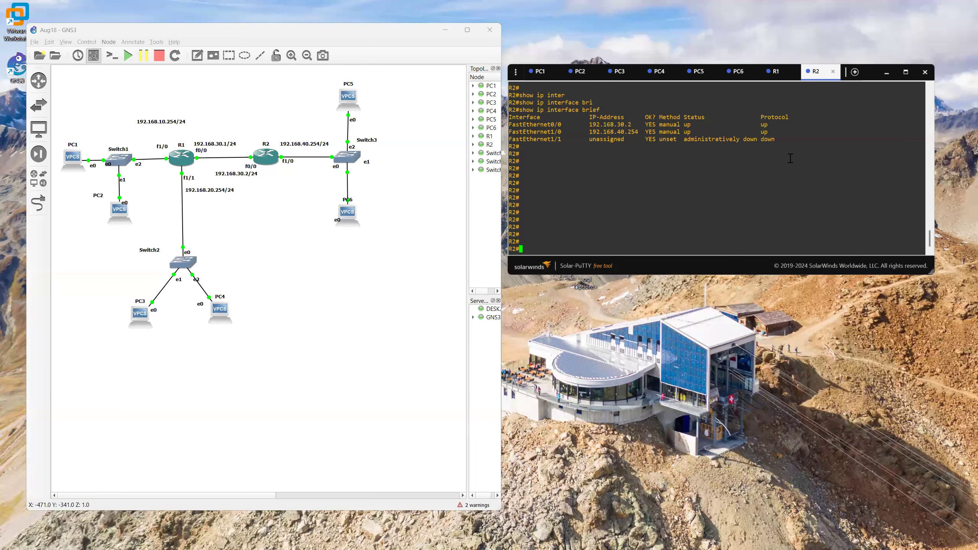
{"action": "type", "text": "show ip rou"}
{"action": "key", "text": "Tab"}
{"action": "key", "text": "Return"}
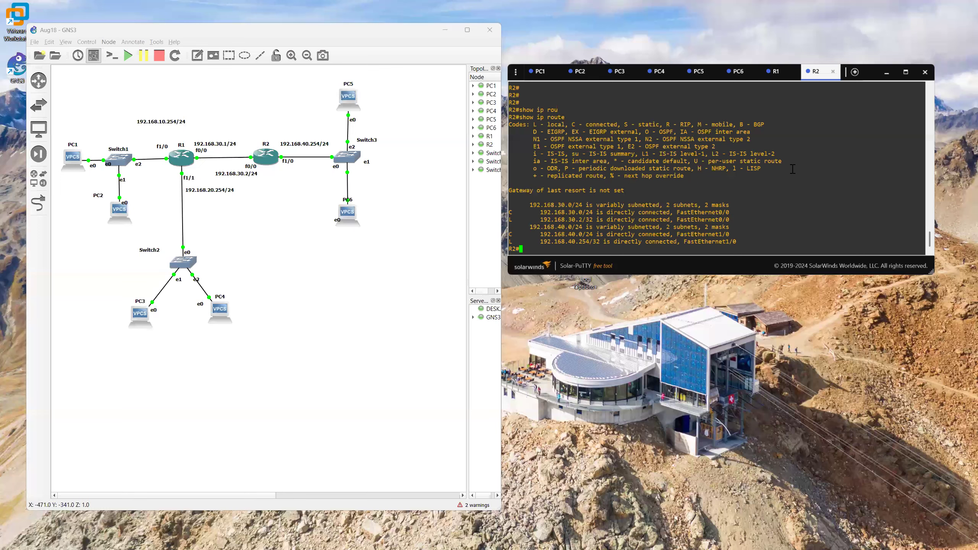
{"action": "left_click", "coordinate": [701, 74]}
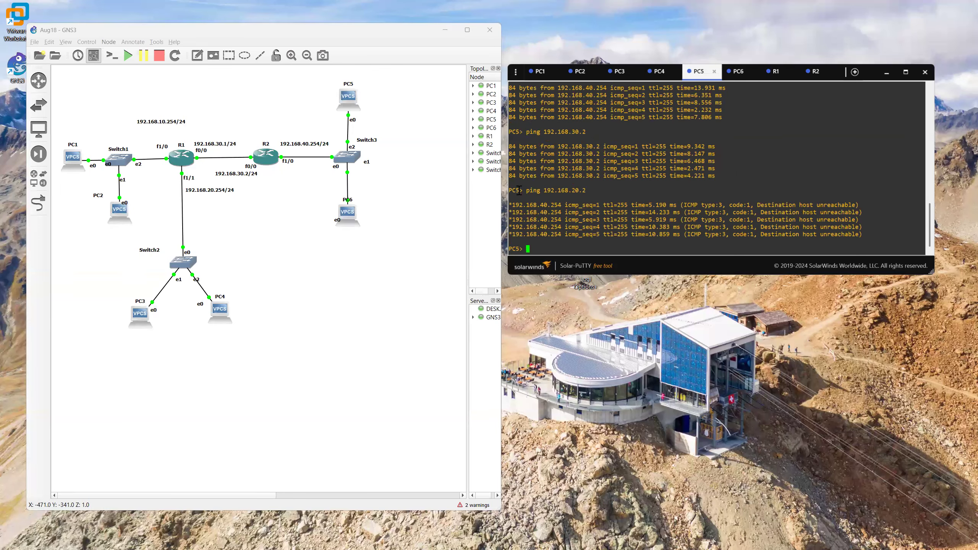
{"action": "left_click_drag", "start_coordinate": [524, 190], "coordinate": [587, 189]}
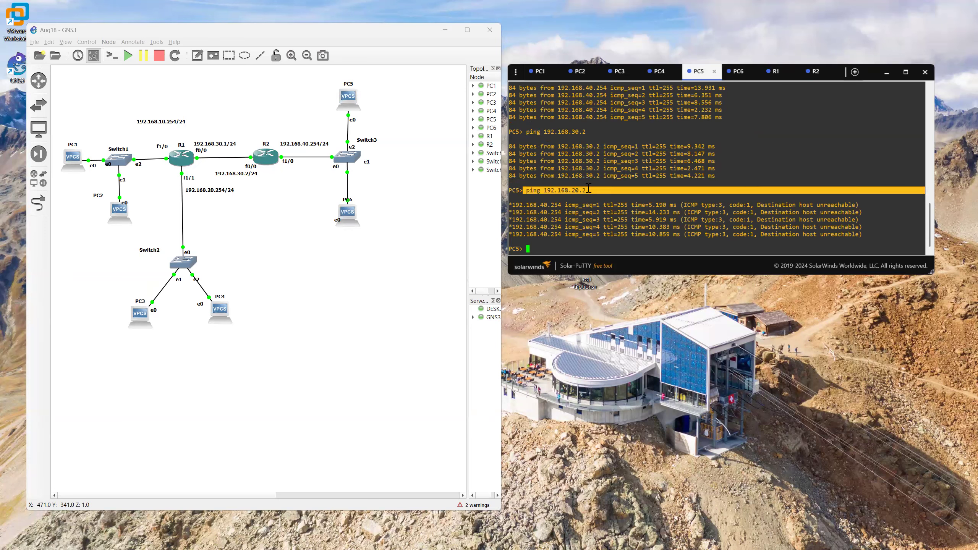
Step: Enter global configuration mode on R2
{"action": "left_click", "coordinate": [811, 74]}
{"action": "type", "text": "confi"}
{"action": "key", "text": "Tab"}
{"action": "type", "text": "ter"}
{"action": "key", "text": "Tab"}
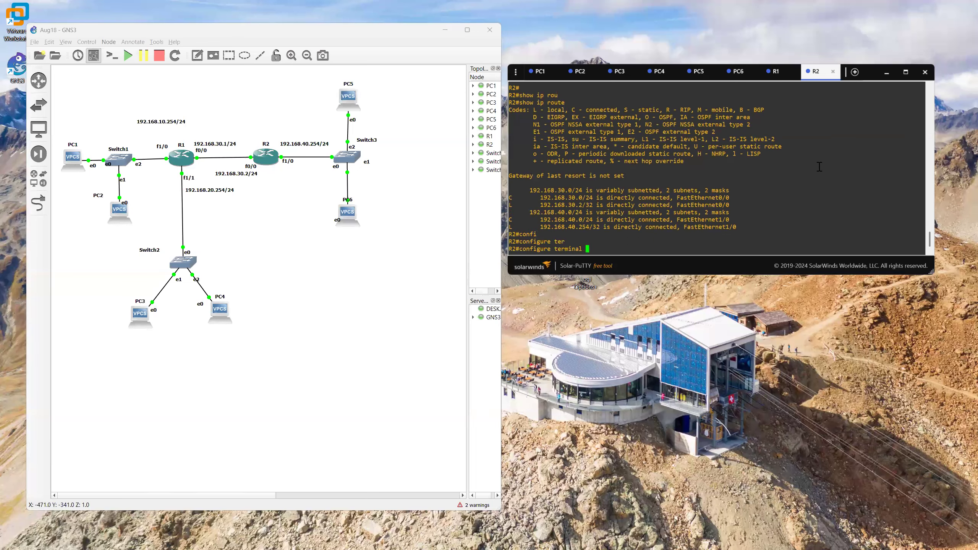
{"action": "key", "text": "Return"}
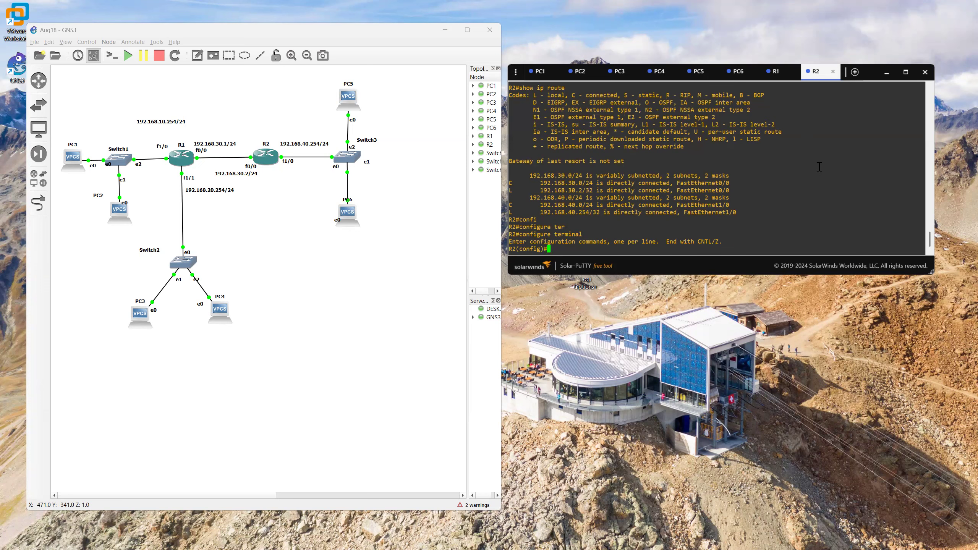
Step: Add a default static route on R2, 0.0.0.0 0.0.0.0, with next hop 192.168.30.1
{"action": "type", "text": "ip rou"}
{"action": "key", "text": "Tab"}
{"action": "type", "text": "te "}
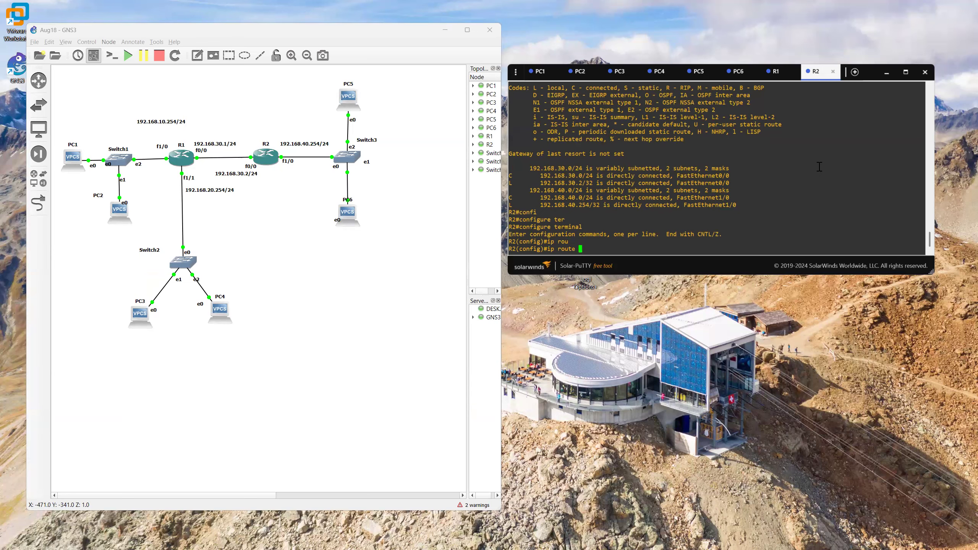
{"action": "type", "text": "0.0.0.0 0.0.0.0"}
{"action": "type", "text": "192.168.30.1"}
{"action": "key", "text": "Return"}
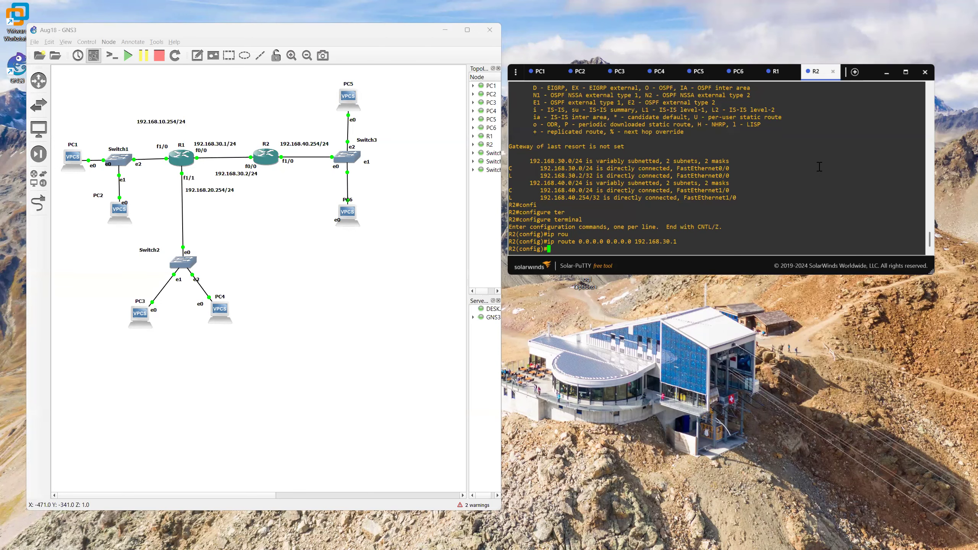
Step: Exit configuration mode on R2 and display its IP routing table
{"action": "type", "text": "exit"}
{"action": "key", "text": "Return"}
{"action": "type", "text": "show"}
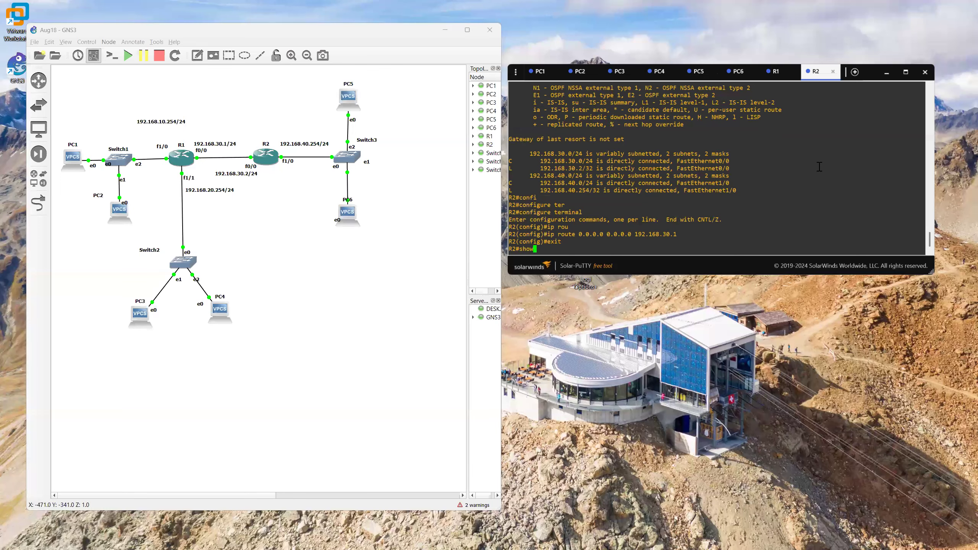
{"action": "type", "text": " ip rou"}
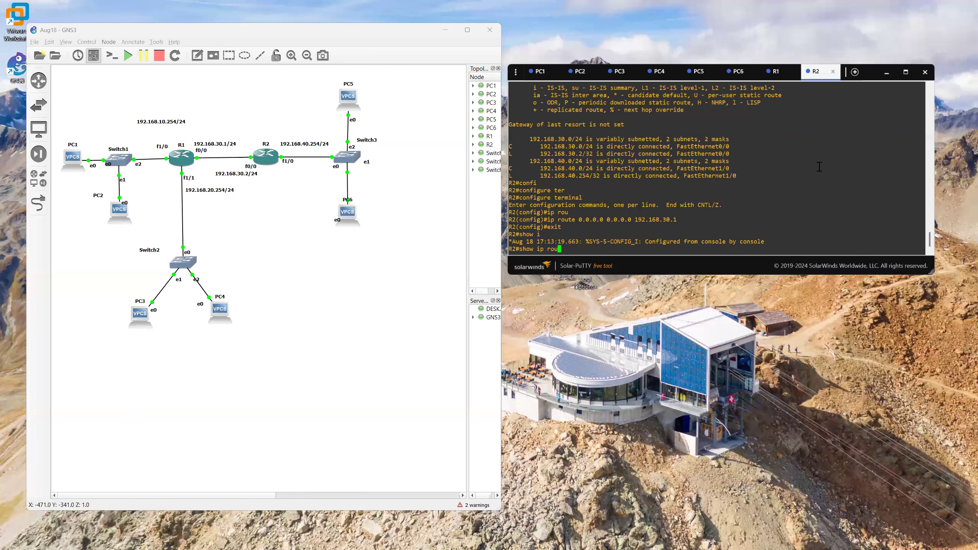
{"action": "key", "text": "Tab"}
{"action": "key", "text": "Return"}
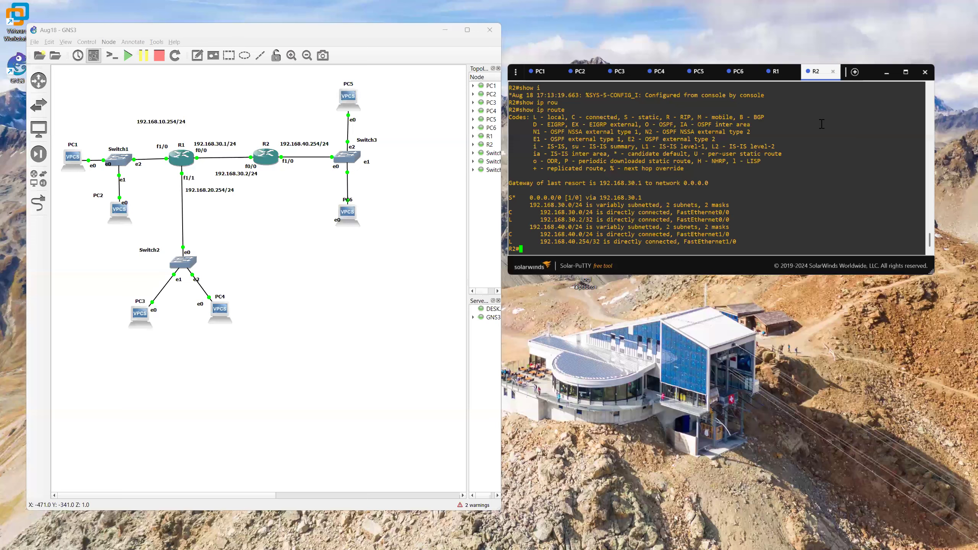
Step: Retest connectivity from PC5 by pinging 192.168.20.2 again with R2's default route in place
{"action": "left_click", "coordinate": [699, 74]}
{"action": "key", "text": "Up"}
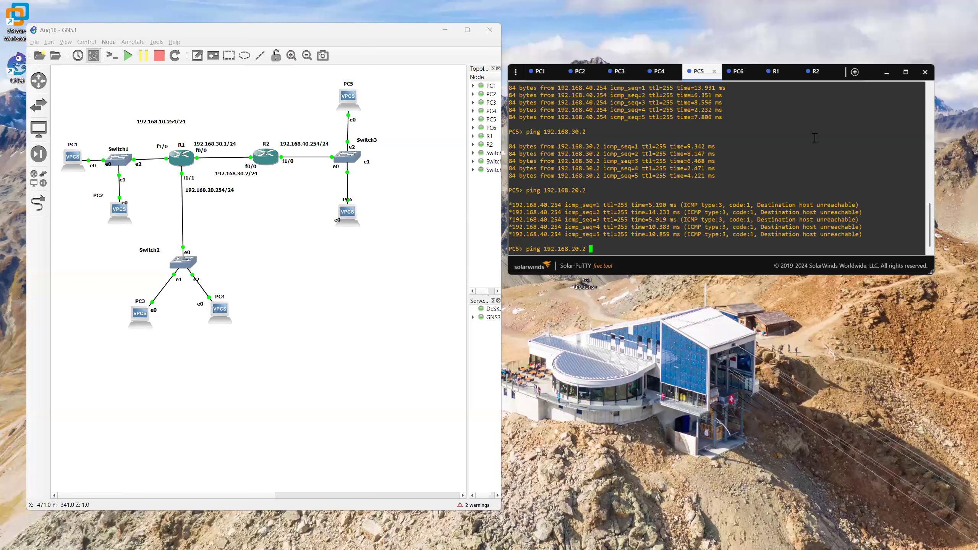
{"action": "key", "text": "Return"}
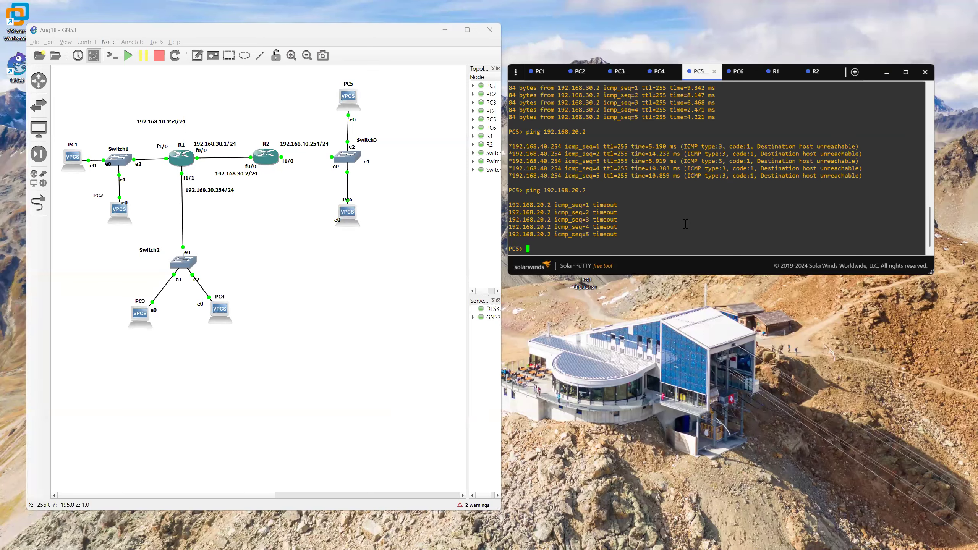
Step: Ping the gateway 192.168.40.254 from PC5 again
{"action": "key", "text": "Up"}
{"action": "key", "text": "BackSpace"}
{"action": "key", "text": "BackSpace"}
{"action": "key", "text": "BackSpace"}
{"action": "key", "text": "BackSpace"}
{"action": "key", "text": "BackSpace"}
{"action": "type", "text": "40.254"}
{"action": "key", "text": "Return"}
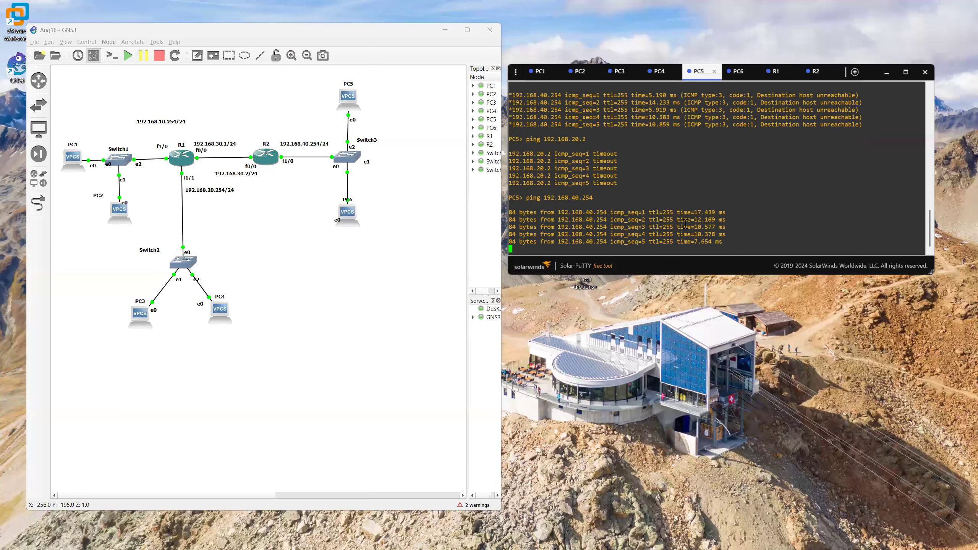
Step: Ping both ends of the router link, 192.168.30.2 and 192.168.30.1, from PC5
{"action": "key", "text": "Up"}
{"action": "key", "text": "Up"}
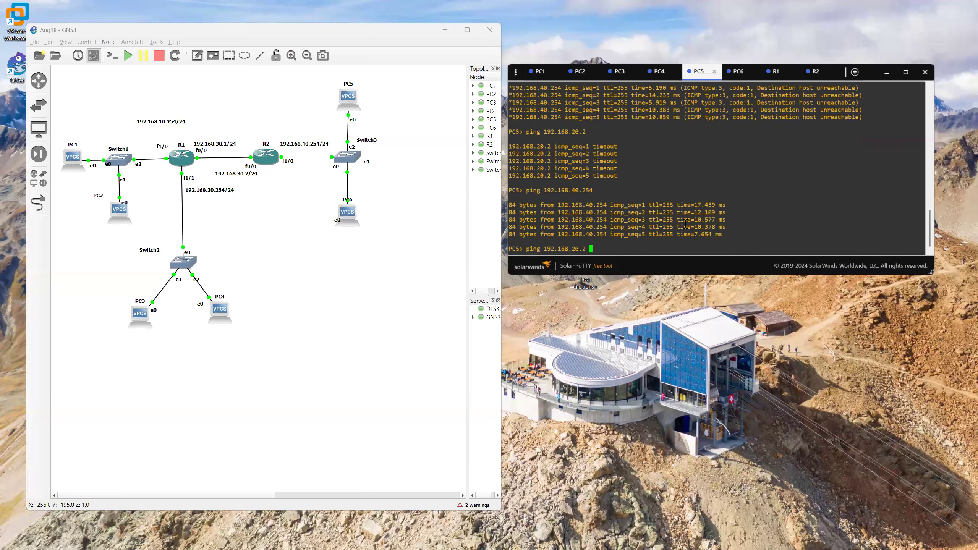
{"action": "key", "text": "Up"}
{"action": "key", "text": "Return"}
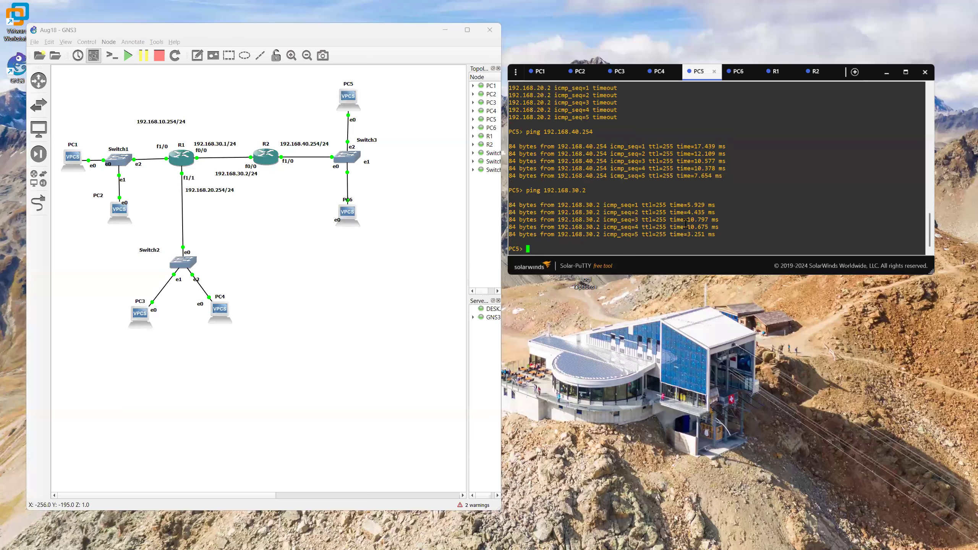
{"action": "type", "text": "ping 192.168.30.1"}
{"action": "key", "text": "Return"}
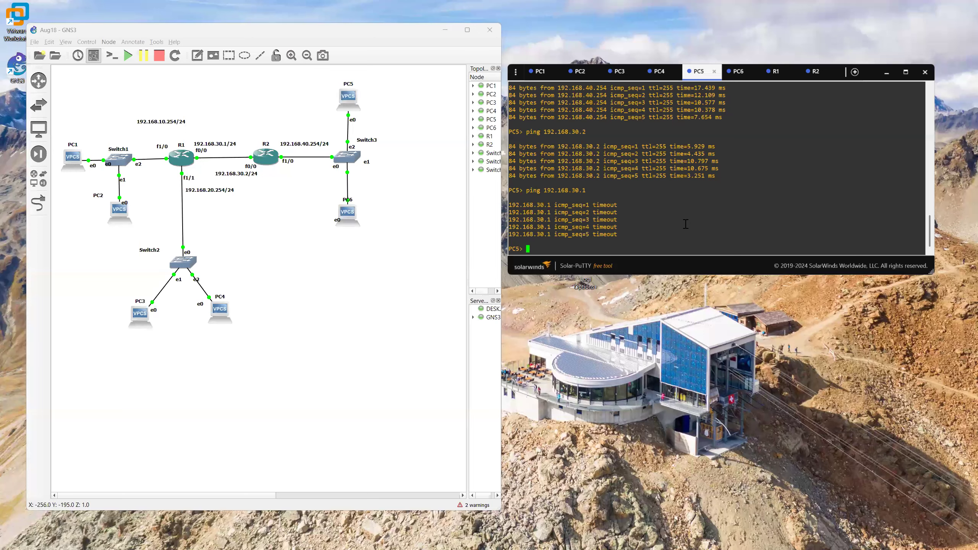
Step: Display R1's IP routing table
{"action": "left_click", "coordinate": [776, 72]}
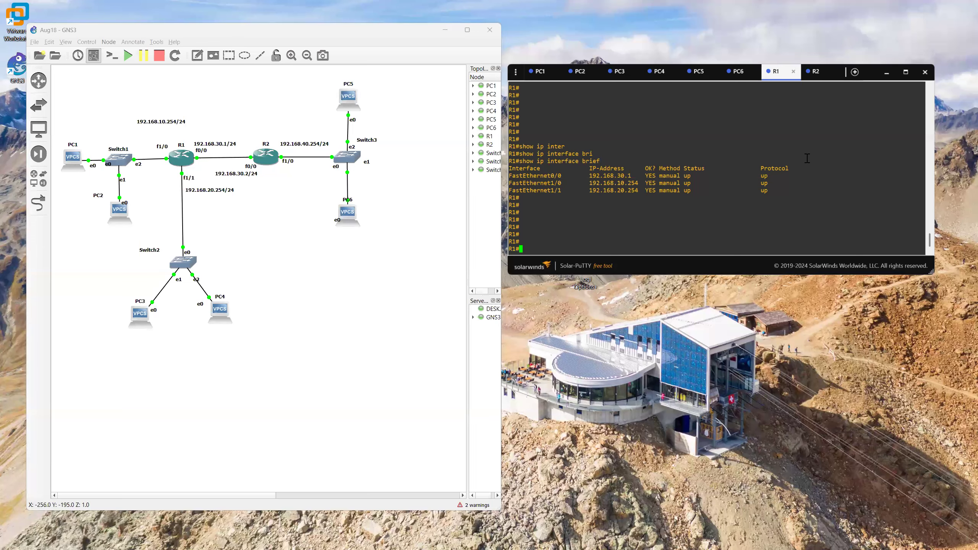
{"action": "type", "text": "show ip rou"}
{"action": "key", "text": "Tab"}
{"action": "key", "text": "Return"}
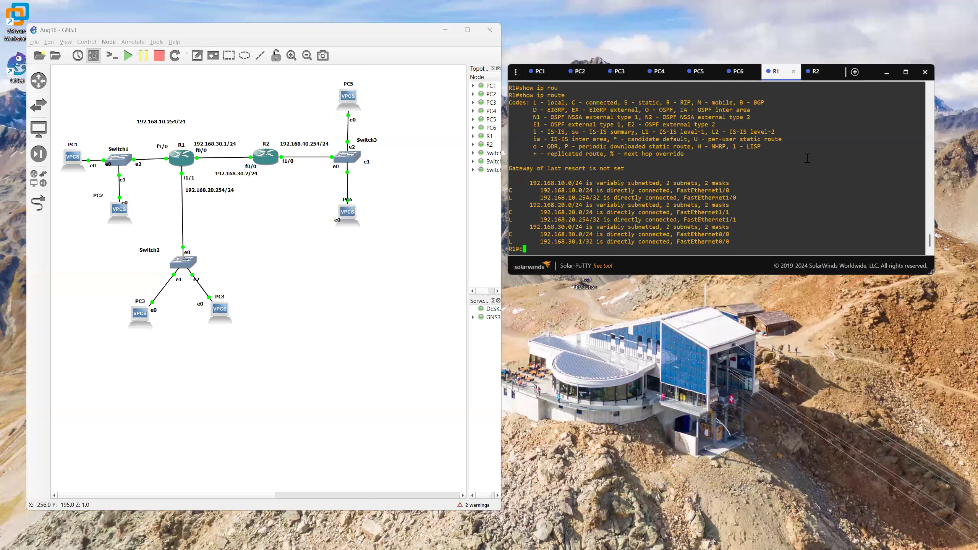
Step: In R1's global configuration mode, add a default static route 0.0.0.0 0.0.0.0 via 192.168.30.2, and exit the console session
{"action": "type", "text": "confi"}
{"action": "key", "text": "Tab"}
{"action": "type", "text": "ter"}
{"action": "key", "text": "Tab"}
{"action": "key", "text": "Return"}
{"action": "type", "text": "ip rou"}
{"action": "key", "text": "Tab"}
{"action": "type", "text": "te 0.0.0.0 0.0.0.0 "}
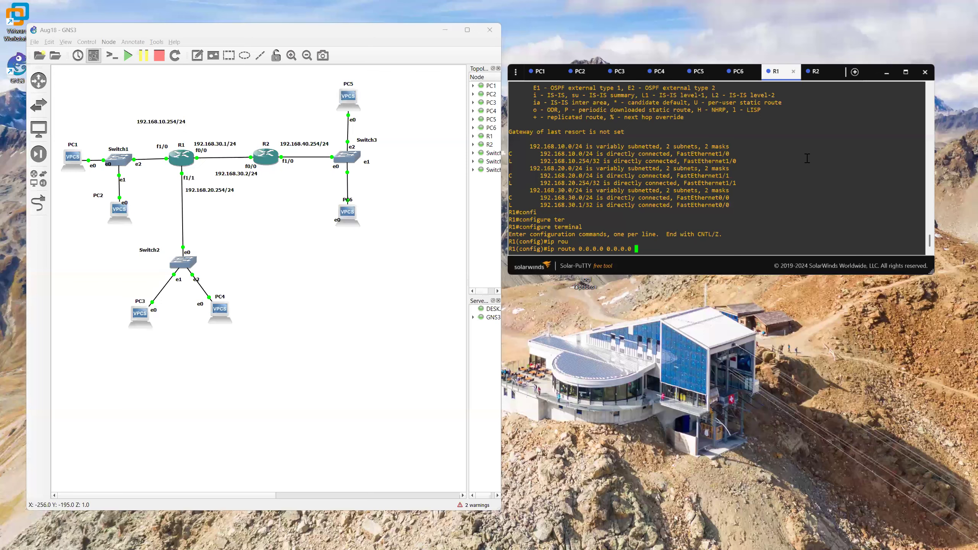
{"action": "type", "text": "192.168.30.2"}
{"action": "key", "text": "Return"}
{"action": "type", "text": "exit"}
{"action": "key", "text": "Return"}
{"action": "type", "text": "exit"}
{"action": "key", "text": "Return"}
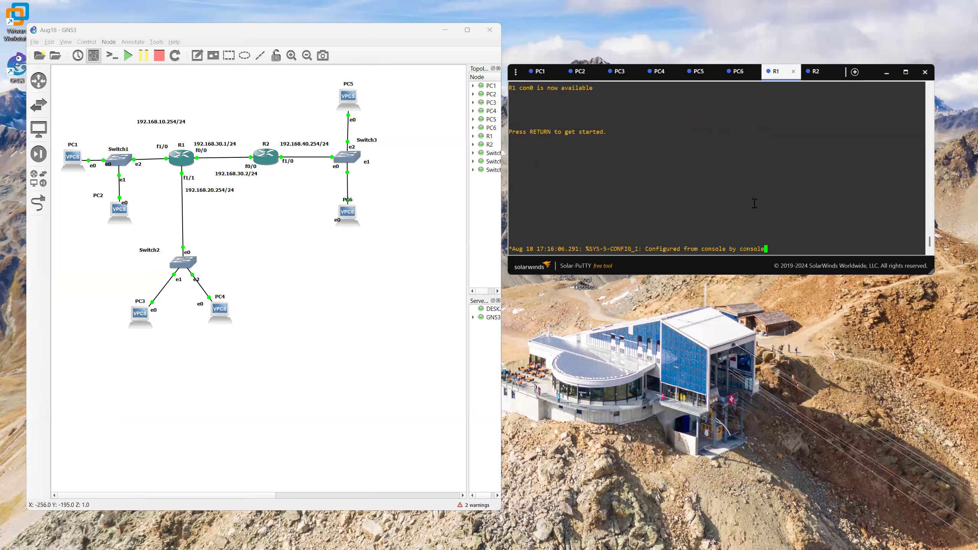
Step: Reopen R1's console session and display its IP routing table to check the new default route
{"action": "key", "text": "Return"}
{"action": "key", "text": "Return"}
{"action": "key", "text": "Return"}
{"action": "key", "text": "Return"}
{"action": "type", "text": "show i"}
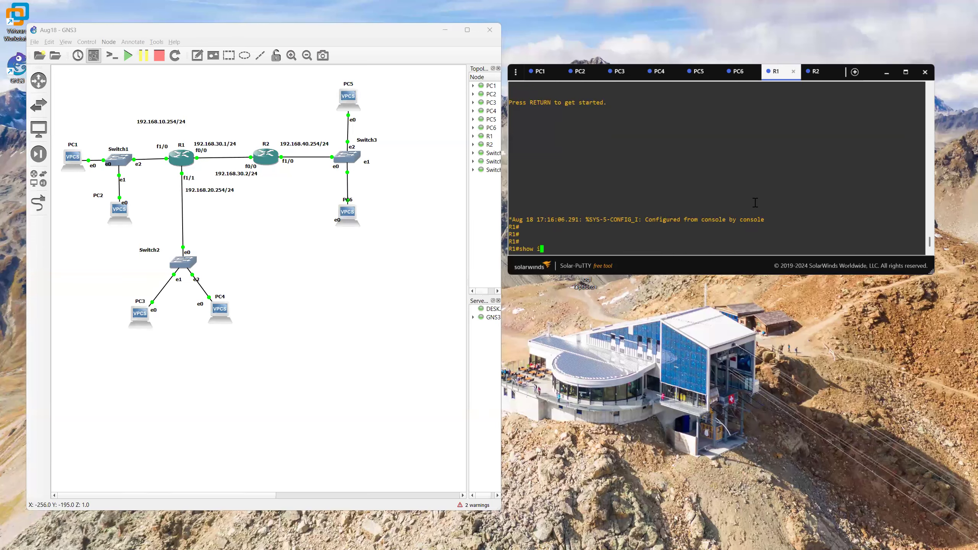
{"action": "type", "text": "p route"}
{"action": "key", "text": "Return"}
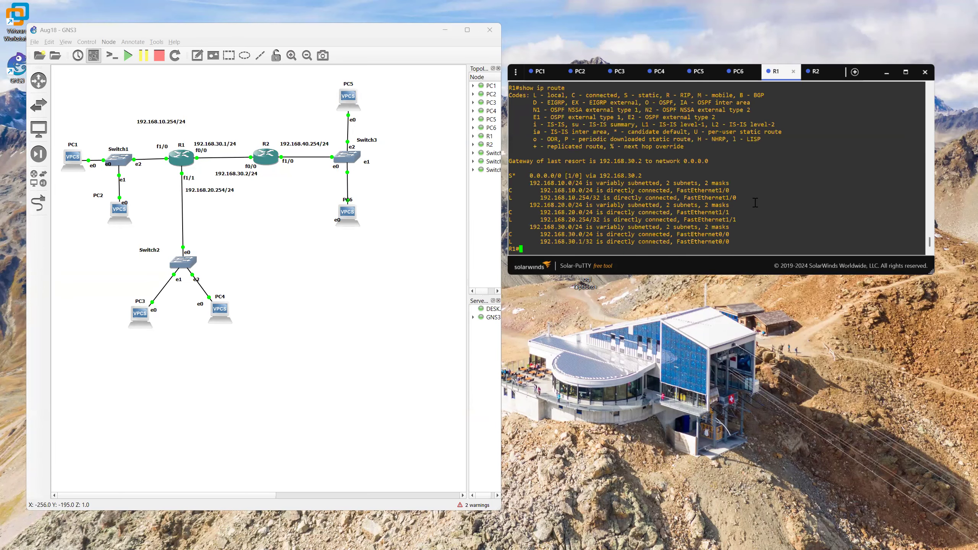
Step: Retest connectivity from PC5 by pinging R1 at 192.168.30.1 and the host 192.168.20.2
{"action": "left_click", "coordinate": [701, 77]}
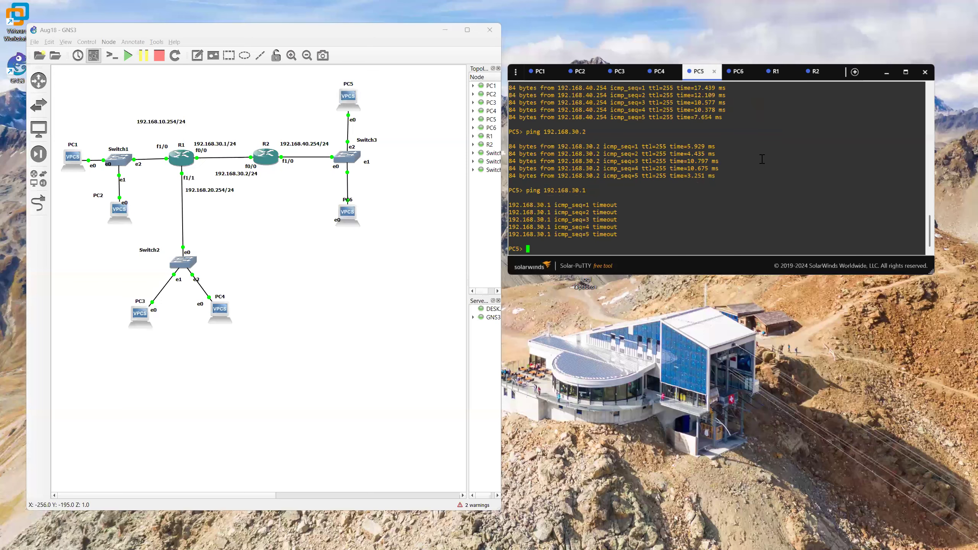
{"action": "key", "text": "Up"}
{"action": "key", "text": "Return"}
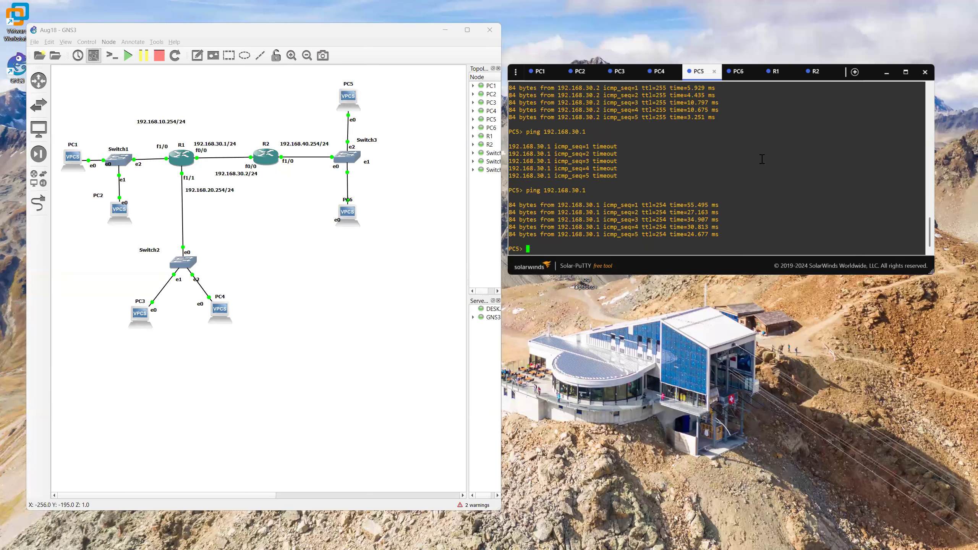
{"action": "key", "text": "Up"}
{"action": "key", "text": "Up"}
{"action": "key", "text": "Up"}
{"action": "key", "text": "Return"}
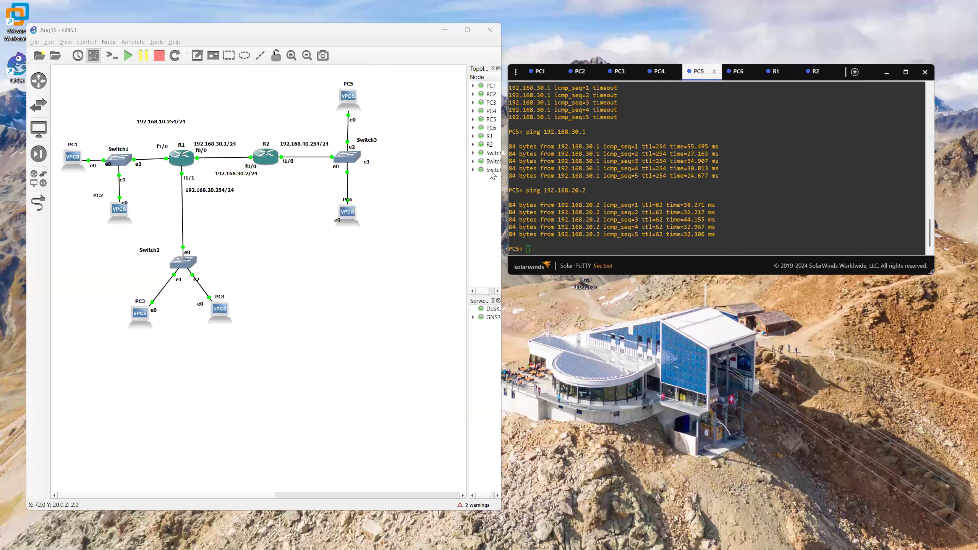
Step: In the topology, move the PC6 label to the right of its link and nudge the 192.168.40.254/24 label slightly toward R2
{"action": "left_click_drag", "start_coordinate": [346, 202], "coordinate": [363, 202]}
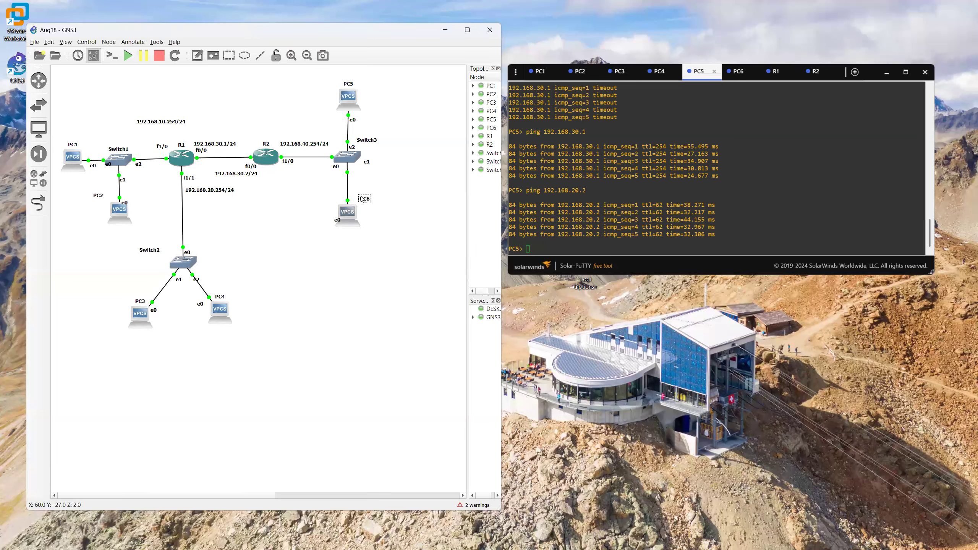
{"action": "left_click_drag", "start_coordinate": [308, 145], "coordinate": [303, 146]}
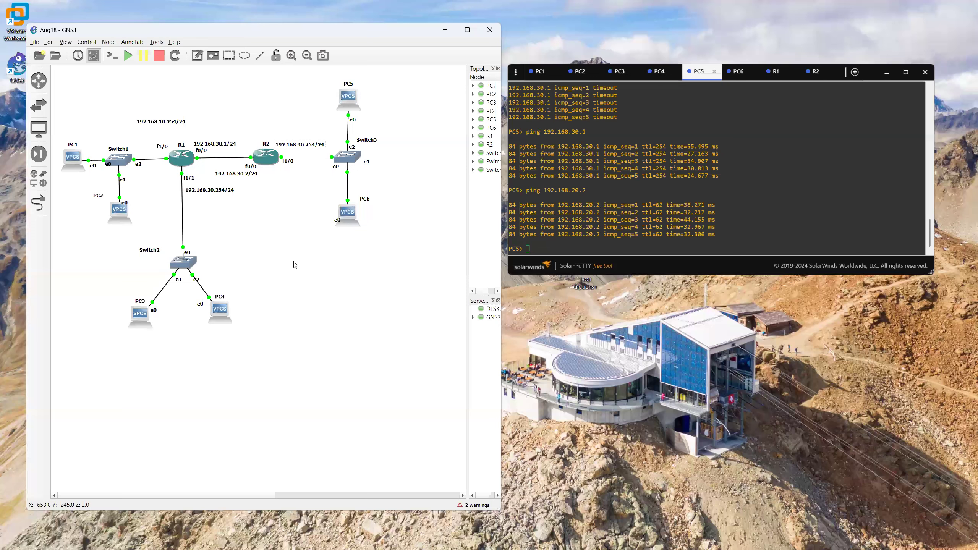
{"action": "left_click", "coordinate": [324, 282]}
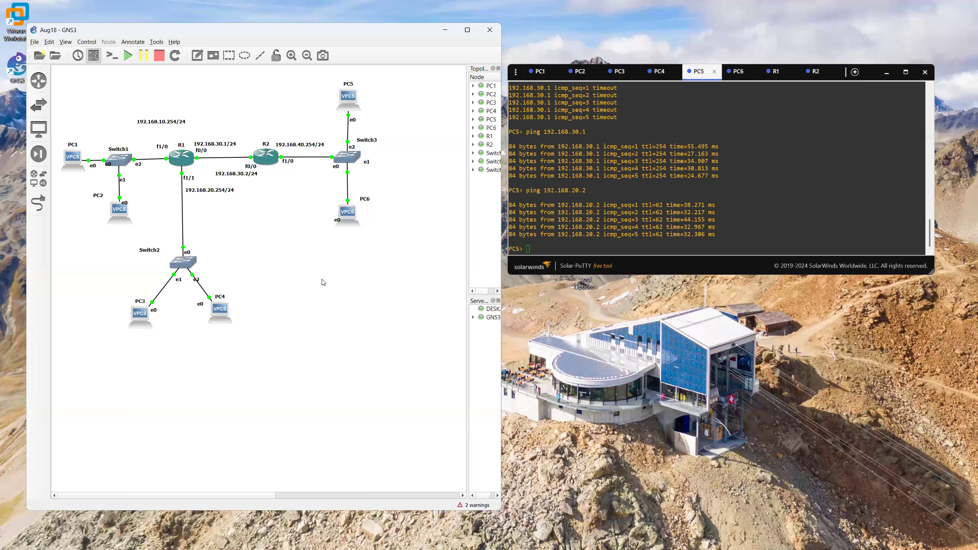